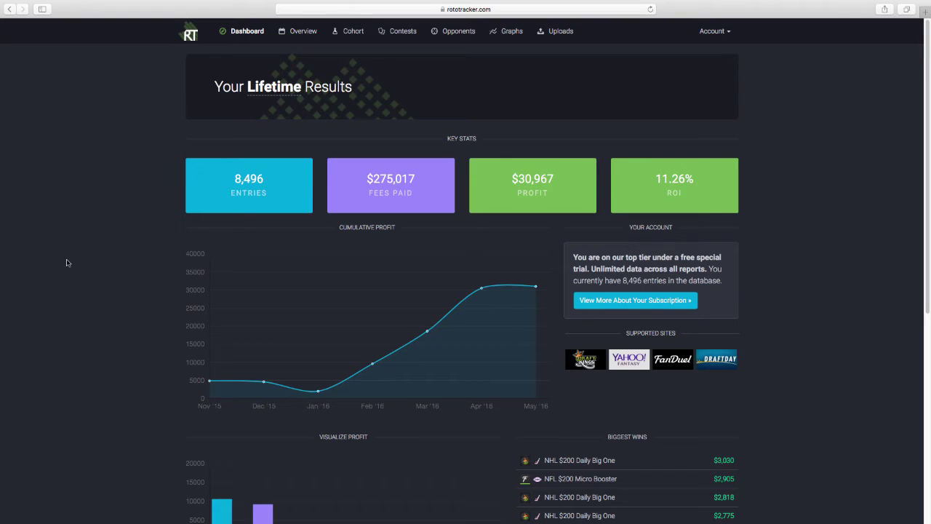
Look over the lifetime results dashboard and open the page for uploading contest entry files
scroll(828, 313, down, 1)
scroll(830, 313, up, 1)
click(560, 35)
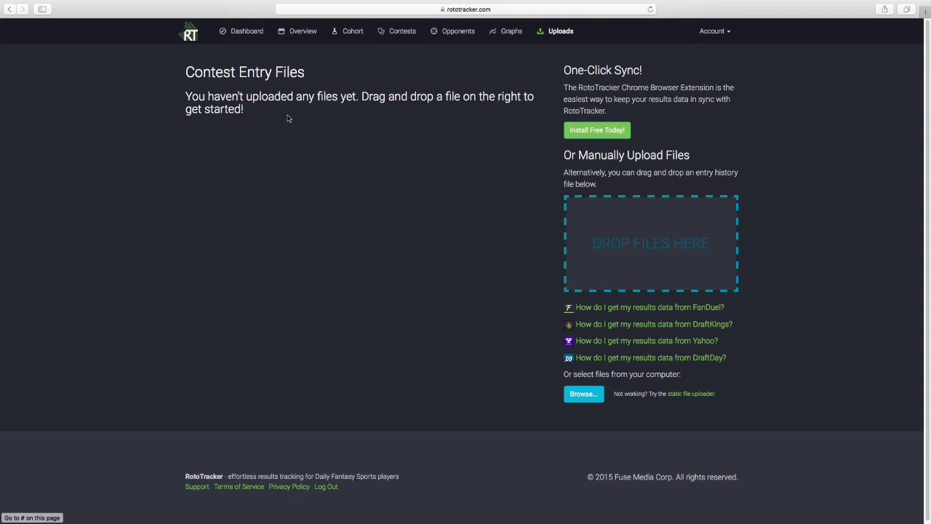
Open the cohort report, break the results down by sport, and examine the NBA and NHL rows
click(352, 31)
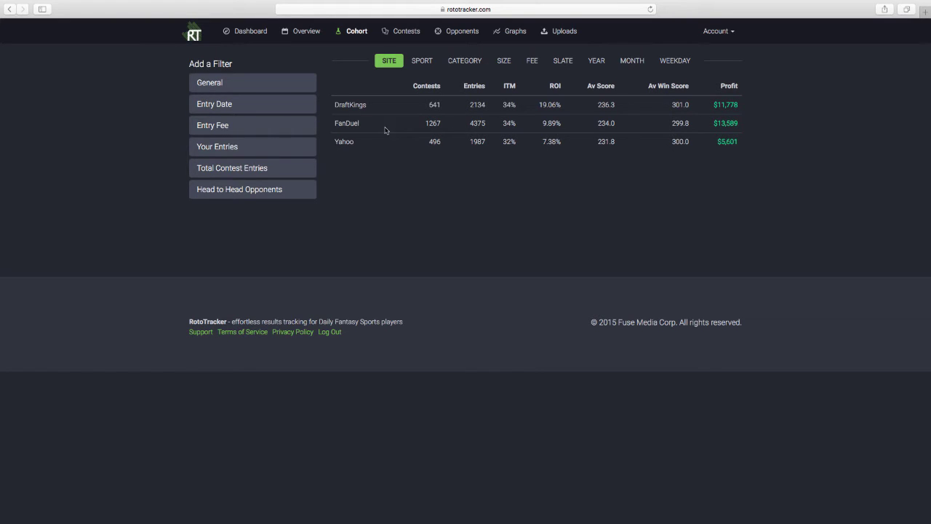
click(413, 63)
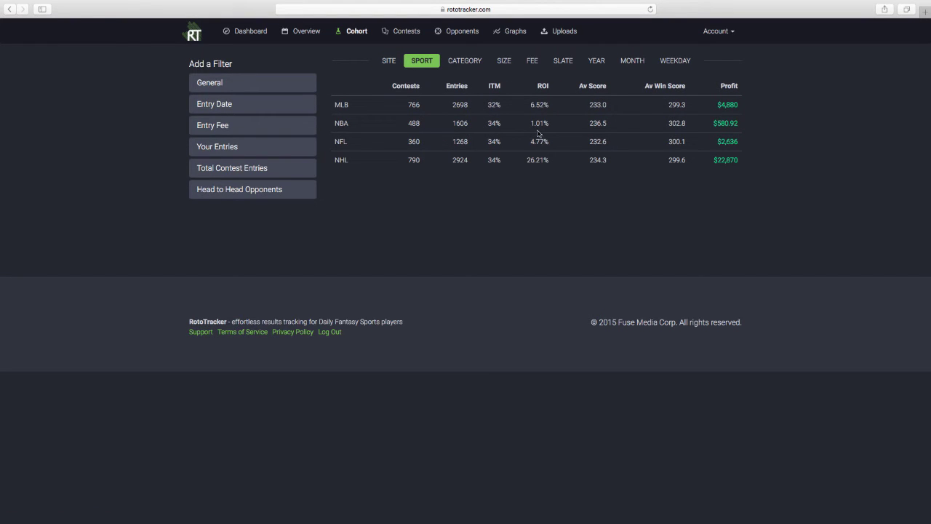
drag(476, 131, 669, 128)
click(452, 160)
drag(453, 160, 665, 156)
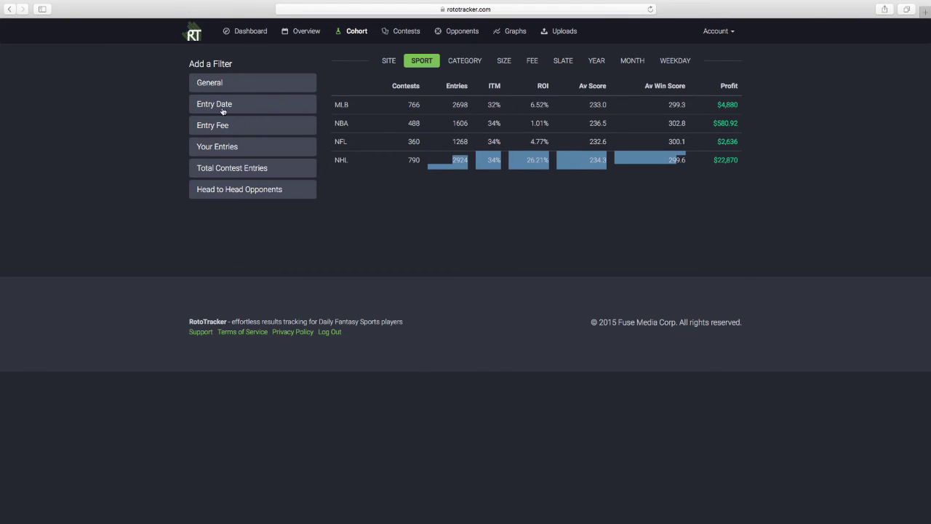
Filter the cohort report to the NHL sport and break it down by contest category
click(210, 84)
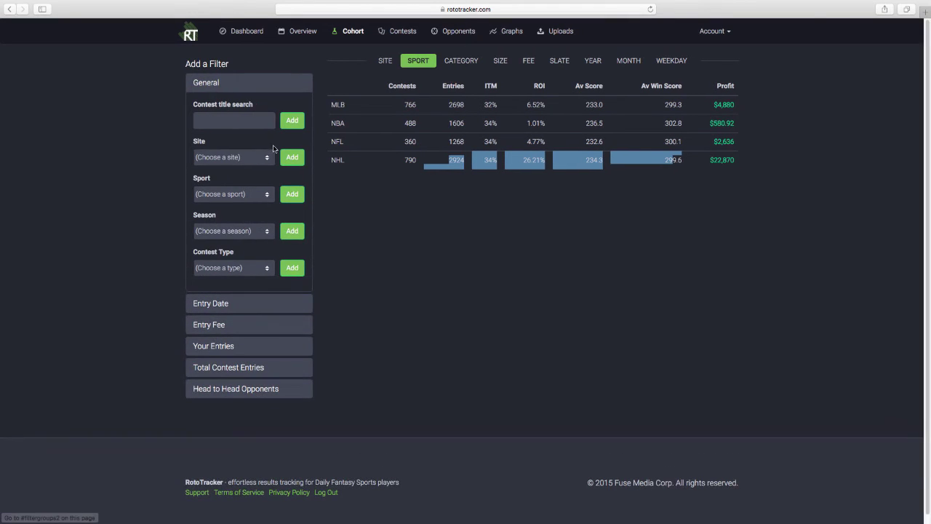
click(230, 199)
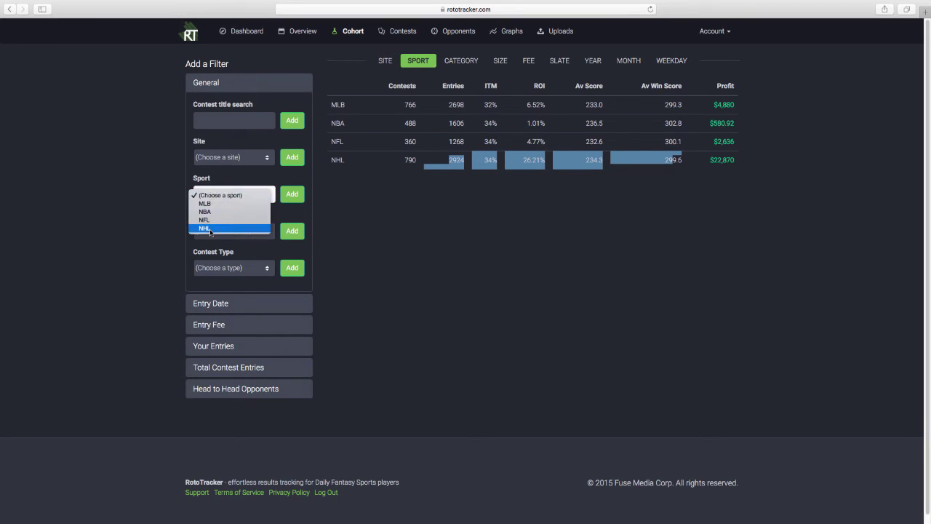
click(213, 230)
click(292, 195)
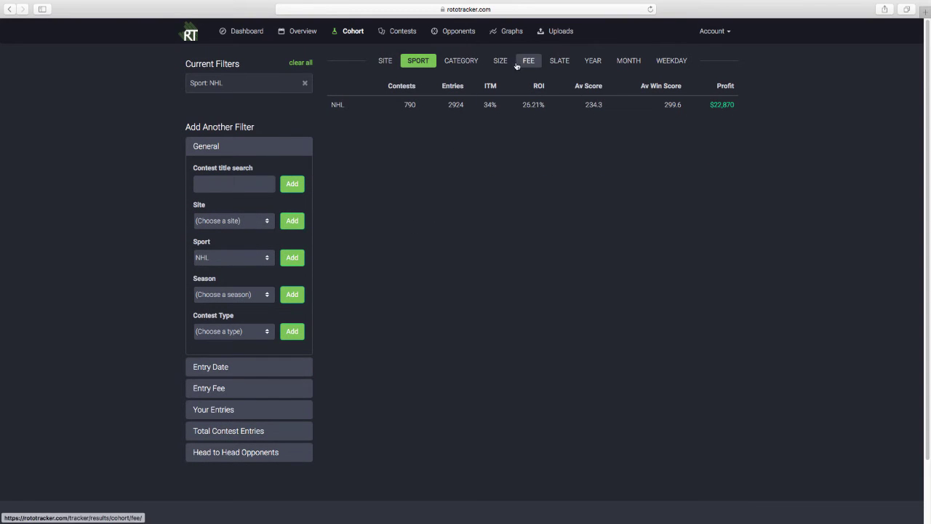
click(461, 60)
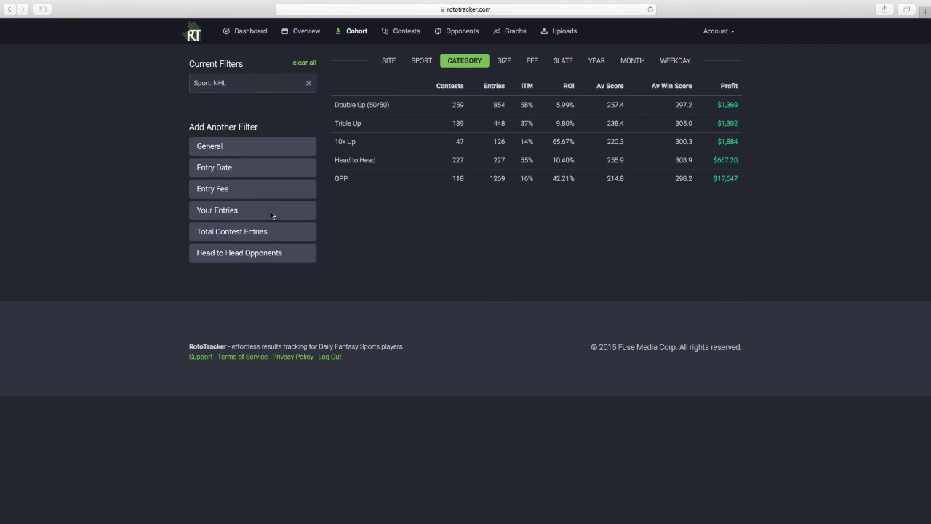
Add a Head to Head contest type filter to the NHL results and break them down by entry fee
click(217, 147)
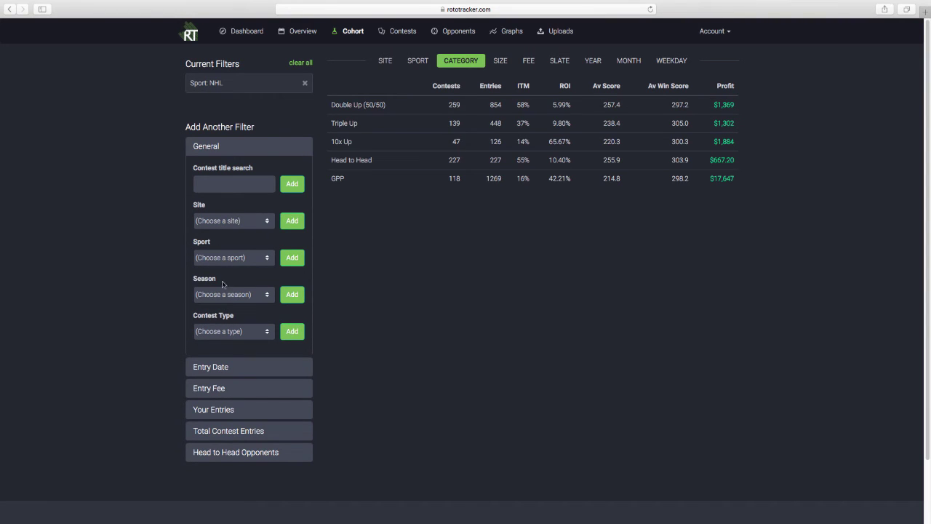
click(224, 332)
click(216, 365)
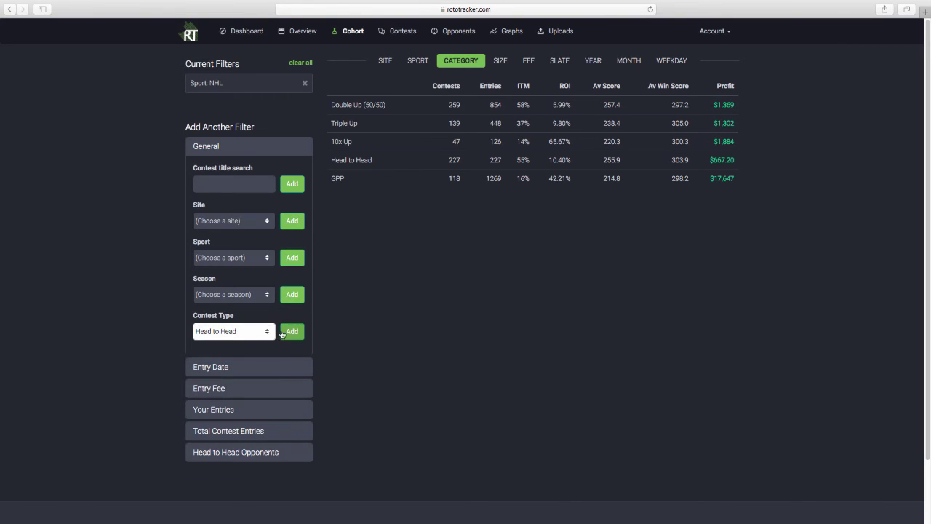
click(291, 332)
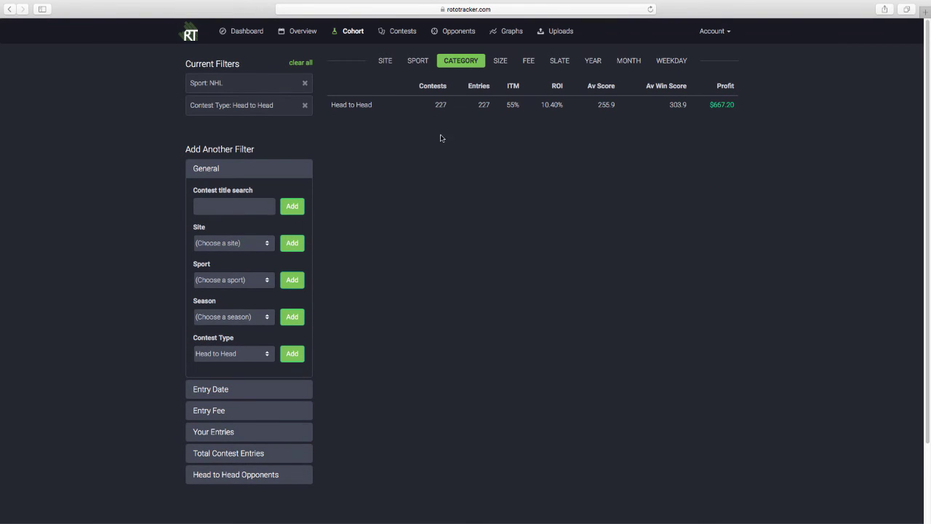
click(532, 64)
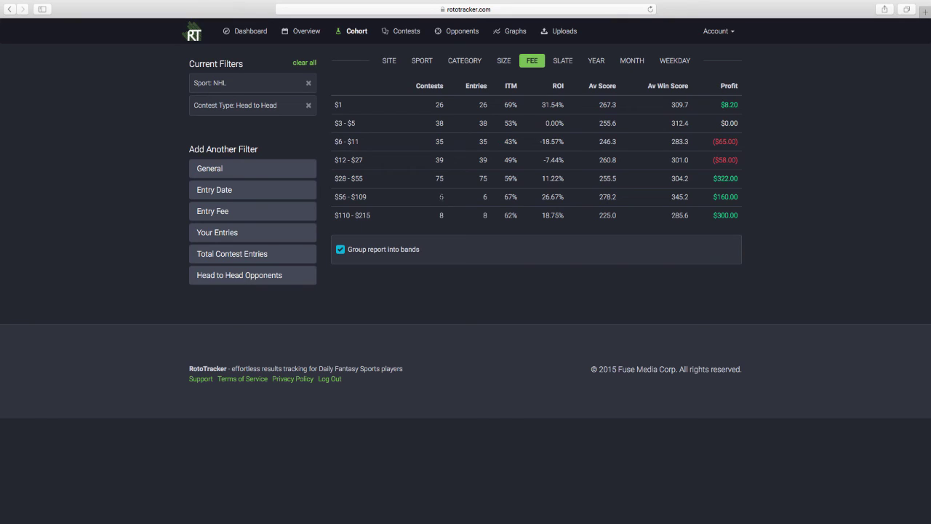
drag(442, 197, 472, 205)
click(457, 212)
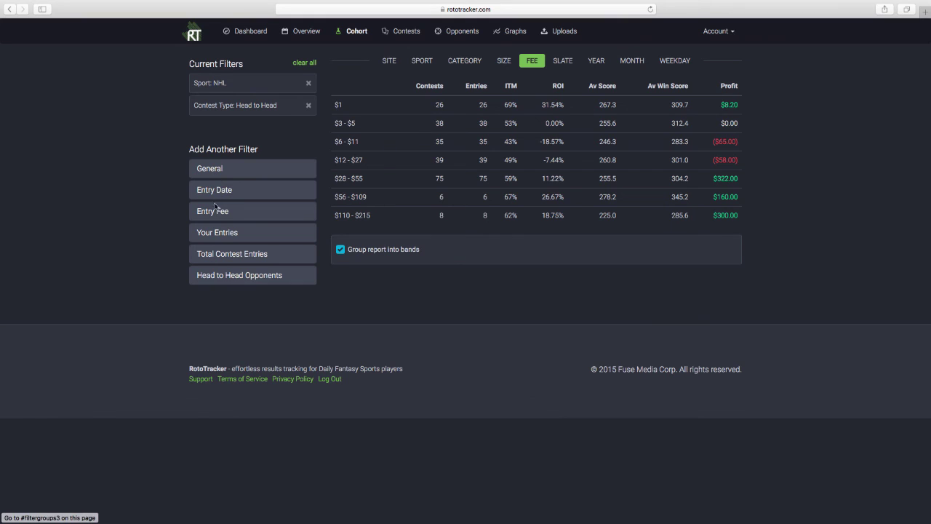
click(215, 170)
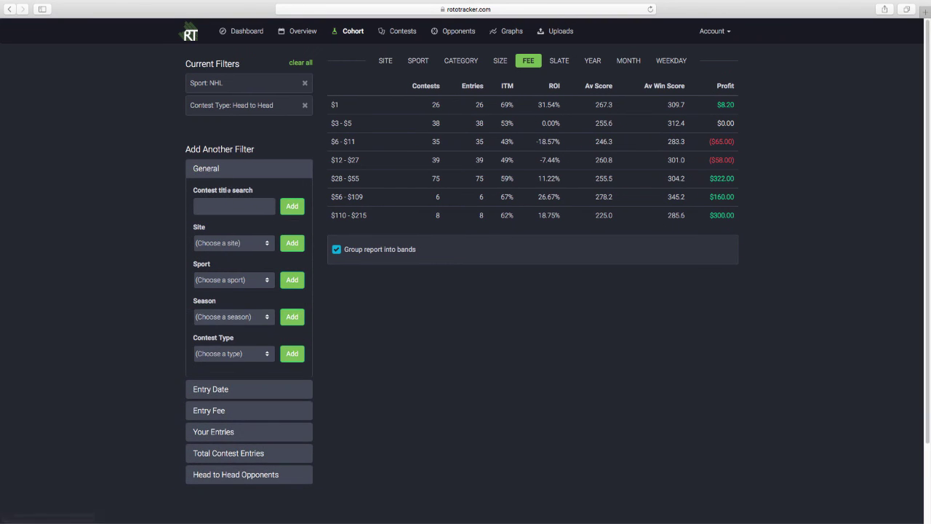
click(237, 317)
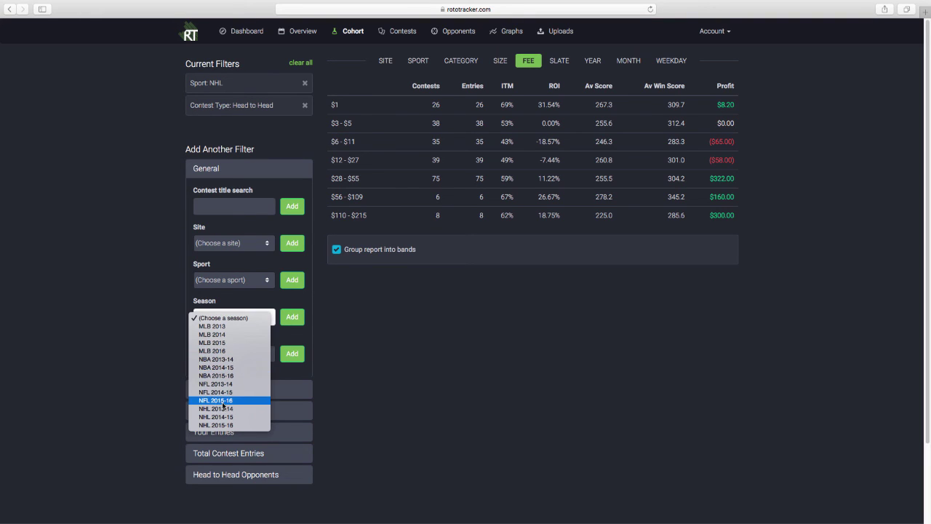
click(500, 339)
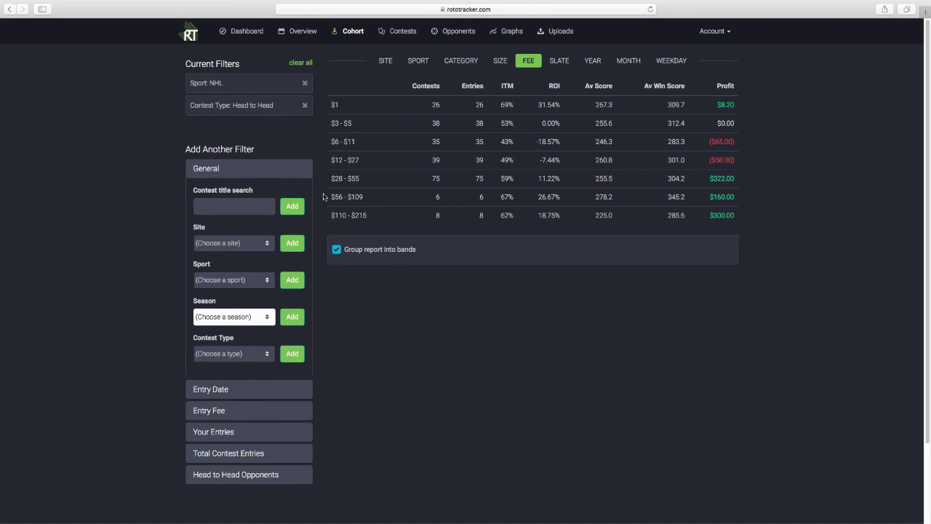
Clear all report filters and view the results by year, by month and by weekday
click(300, 62)
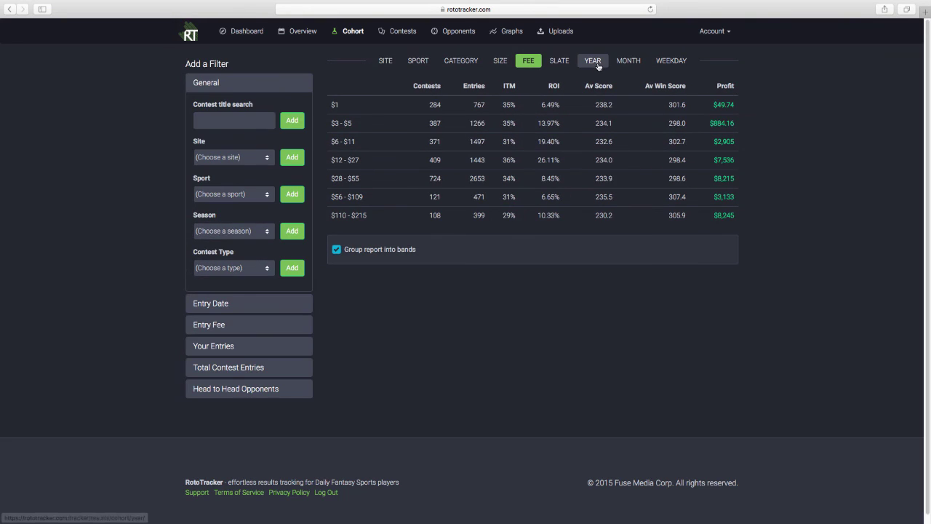
click(595, 62)
click(635, 64)
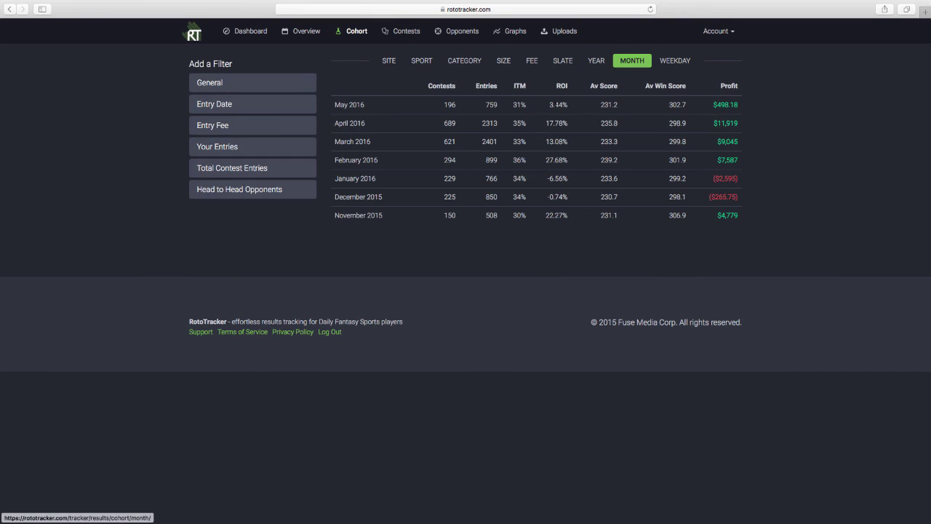
click(675, 64)
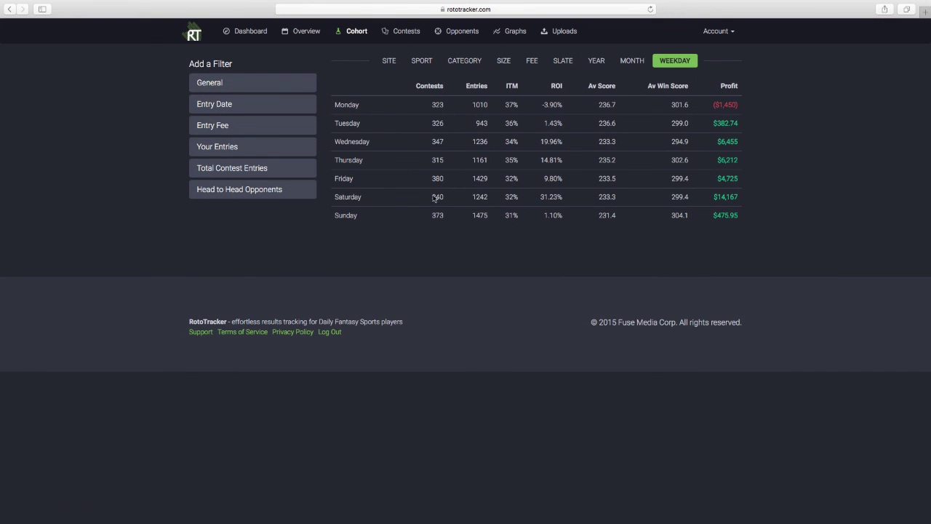
Filter the weekday breakdown to contests on the DraftKings site
click(203, 85)
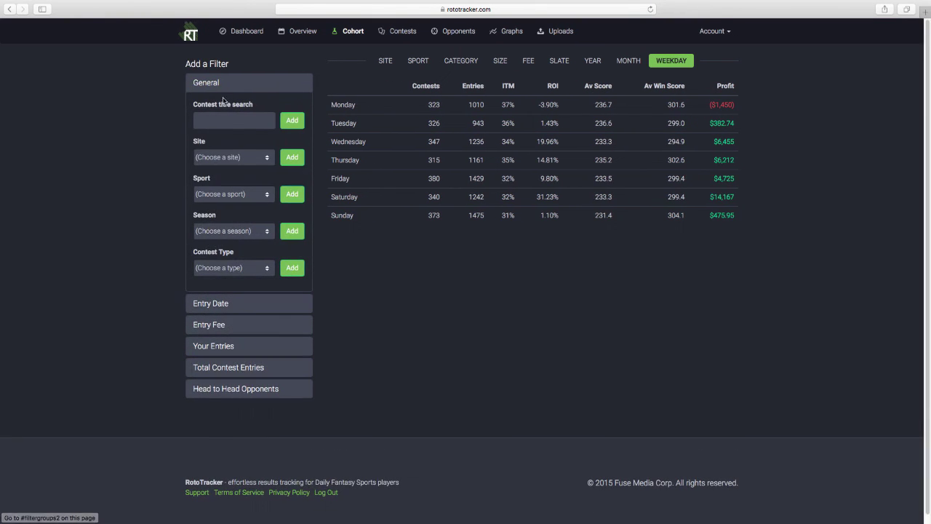
click(224, 157)
click(211, 174)
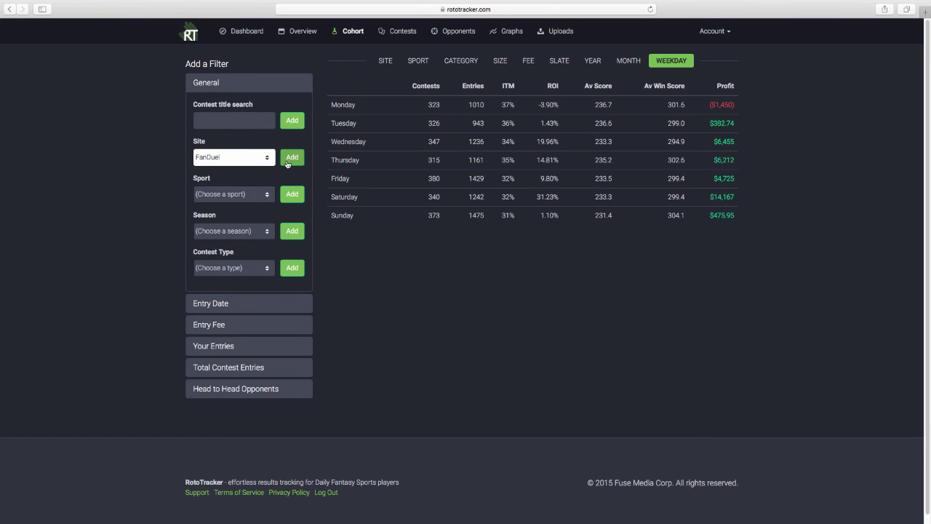
click(229, 157)
click(212, 167)
click(291, 158)
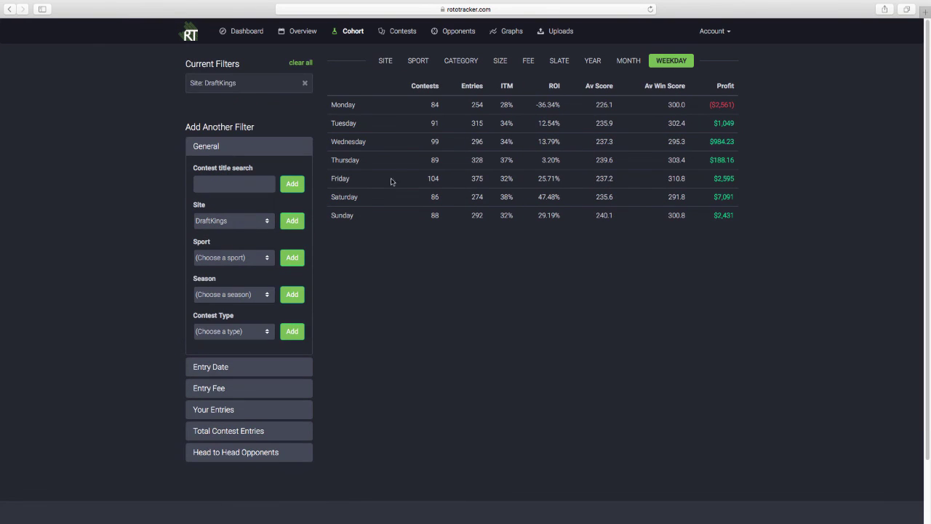